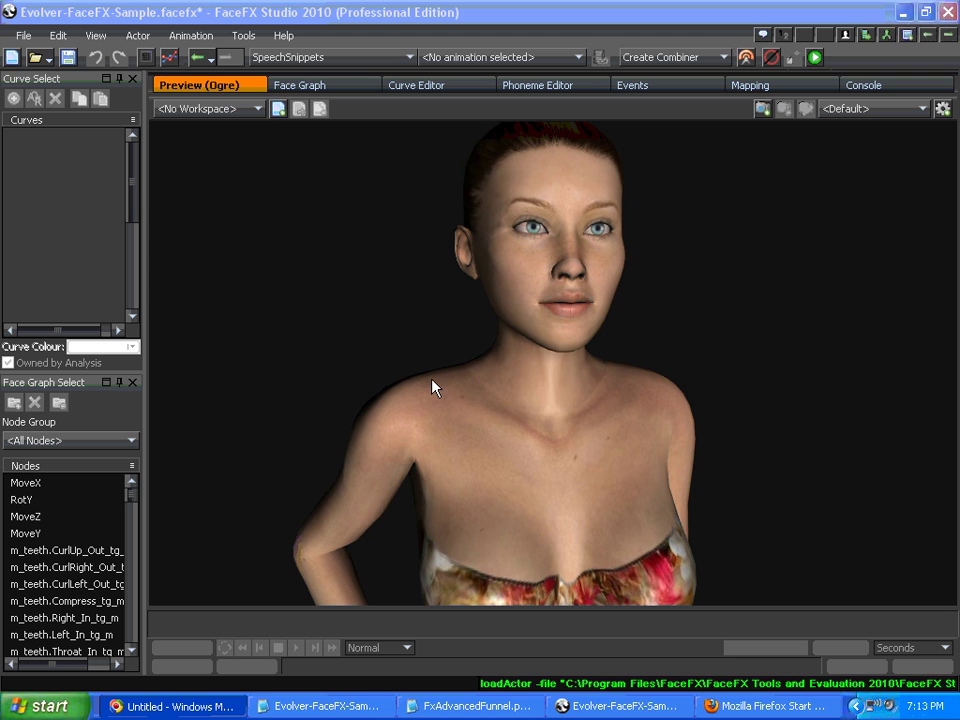
Load the Default group's Miss Civilization 10 animation and show its spectrogram and phonemes in the Phoneme Editor
{"action": "left_click", "coordinate": [279, 60]}
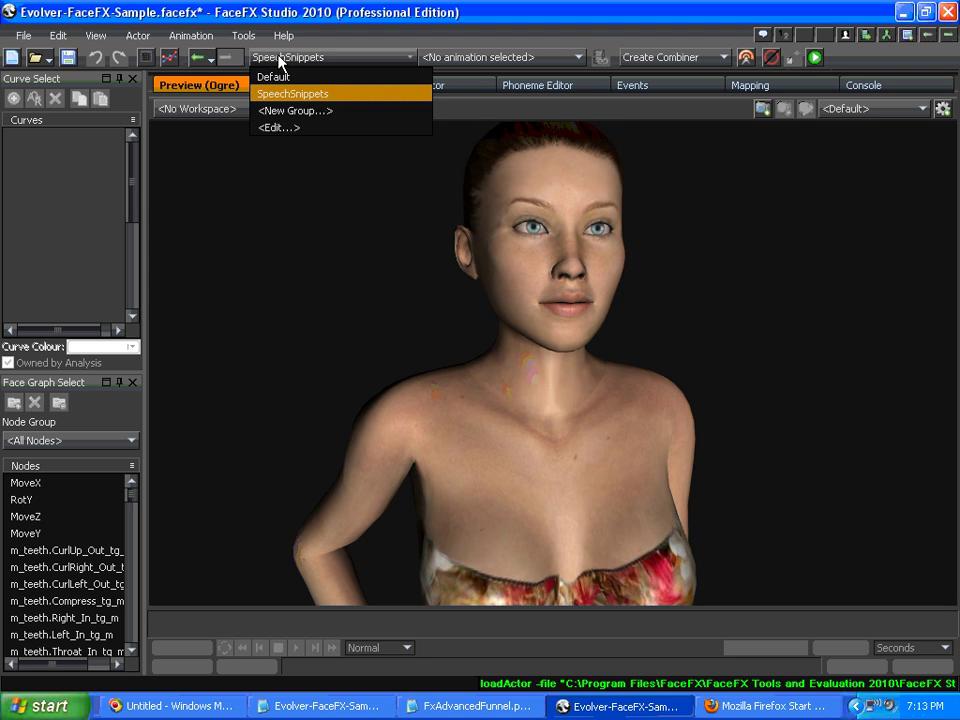
{"action": "left_click", "coordinate": [220, 93]}
{"action": "left_click", "coordinate": [427, 60]}
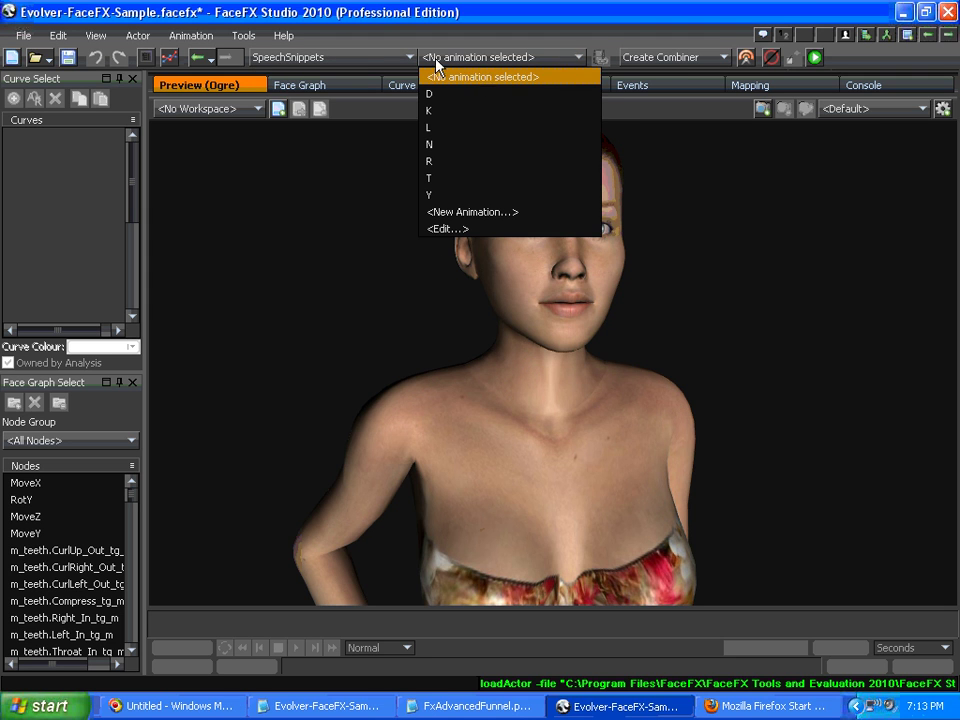
{"action": "left_click", "coordinate": [350, 58]}
{"action": "left_click", "coordinate": [318, 78]}
{"action": "left_click", "coordinate": [440, 58]}
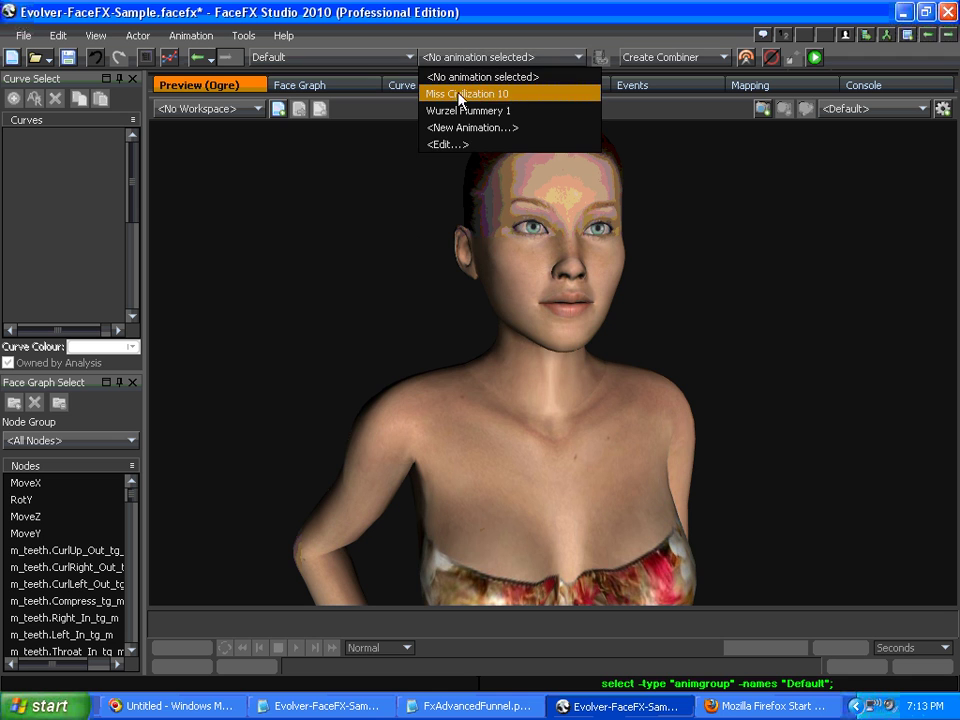
{"action": "left_click", "coordinate": [439, 92]}
{"action": "left_click", "coordinate": [538, 90]}
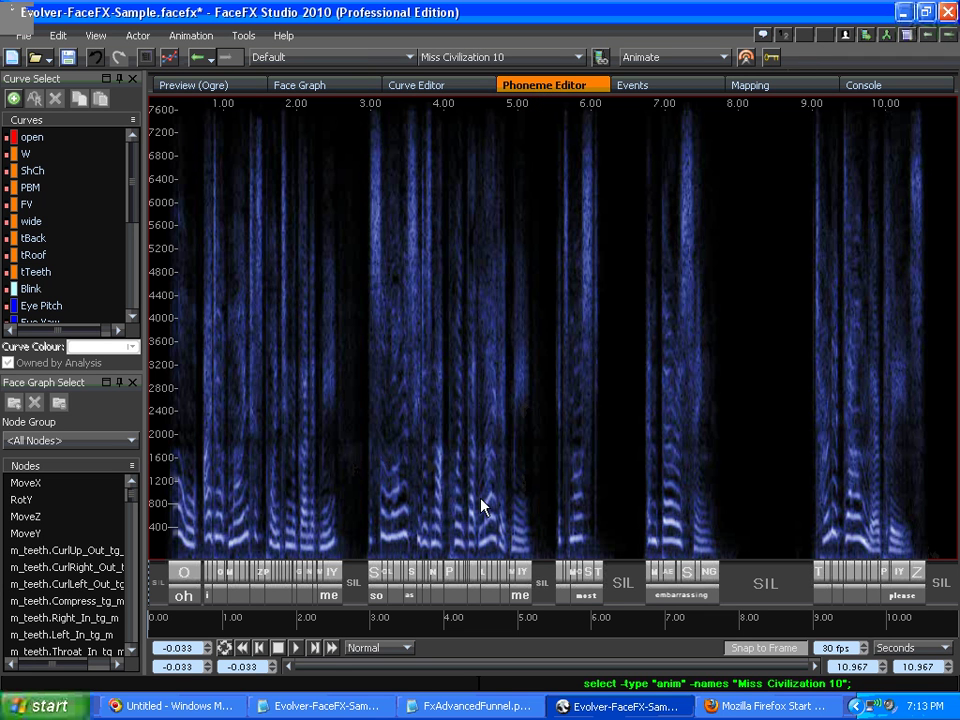
Zoom into the phoneme track around 3–5 s, then switch back to the Preview (Ogre) view
{"action": "scroll", "coordinate": [412, 484], "scroll_direction": "up", "scroll_amount": 5}
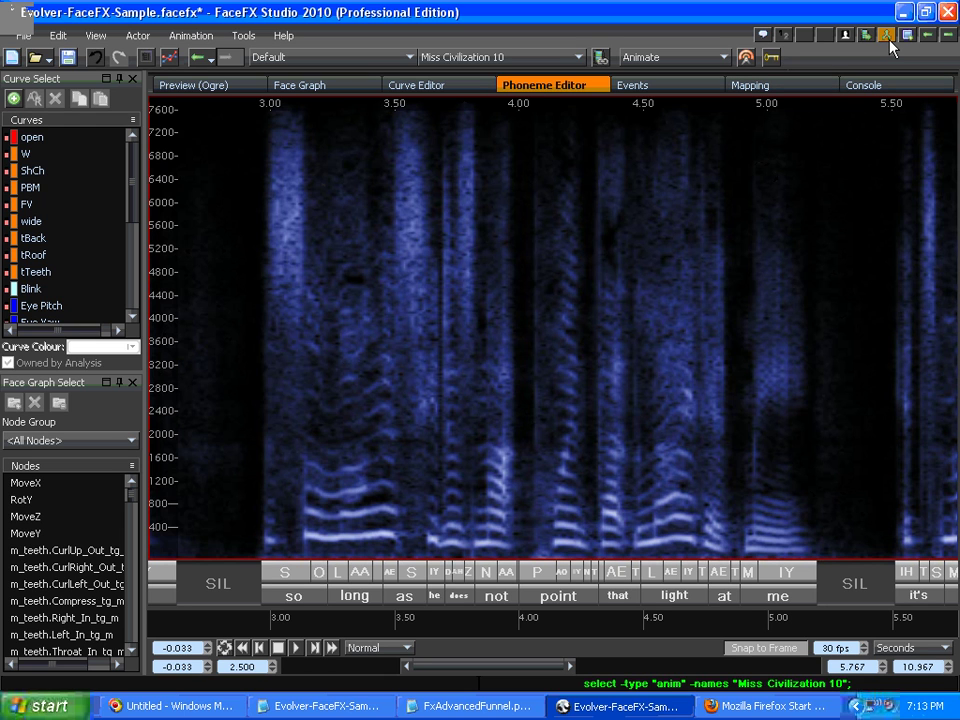
{"action": "left_click", "coordinate": [228, 90]}
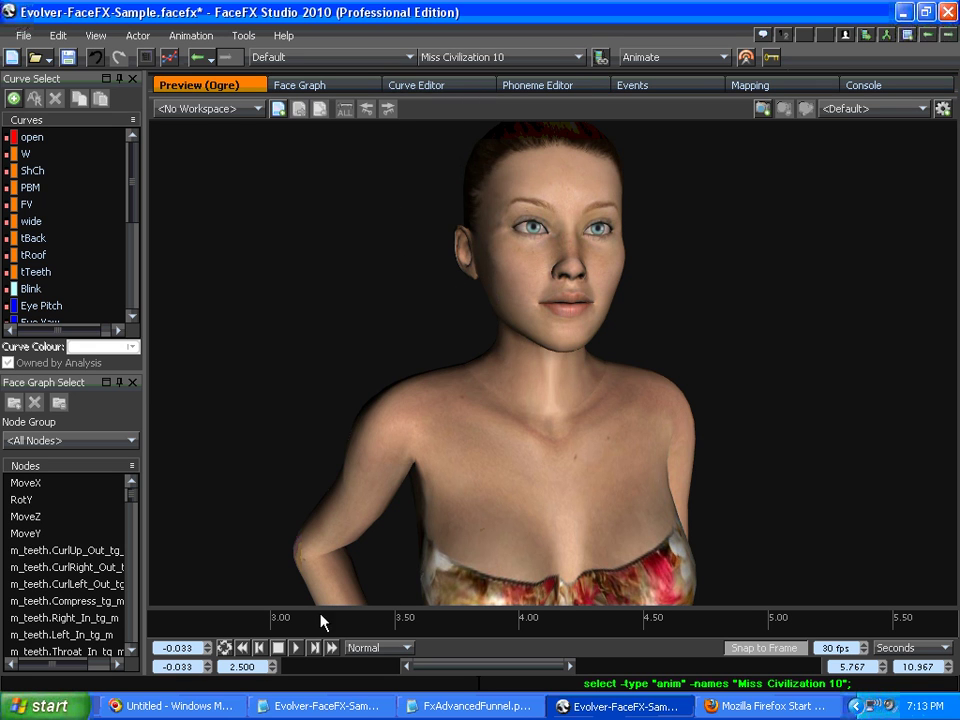
Scrub the full 10.967 s clip to about 2.5 s while watching the mouth, then return to the Phoneme Editor
{"action": "left_click_drag", "start_coordinate": [408, 676], "coordinate": [252, 670]}
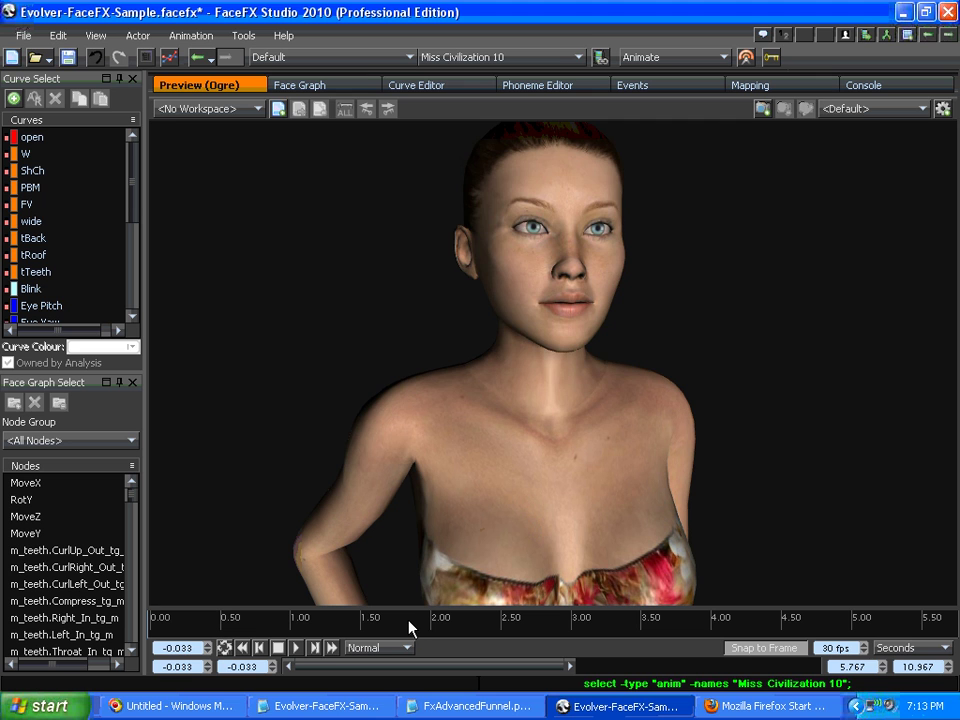
{"action": "left_click_drag", "start_coordinate": [409, 627], "coordinate": [503, 626]}
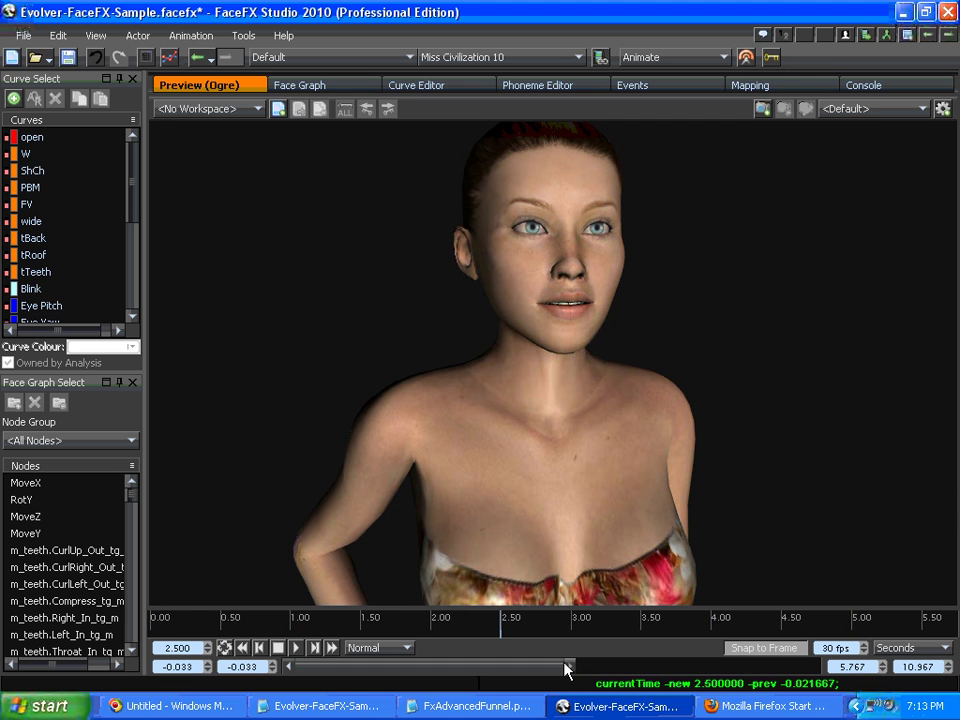
{"action": "left_click_drag", "start_coordinate": [565, 670], "coordinate": [840, 670]}
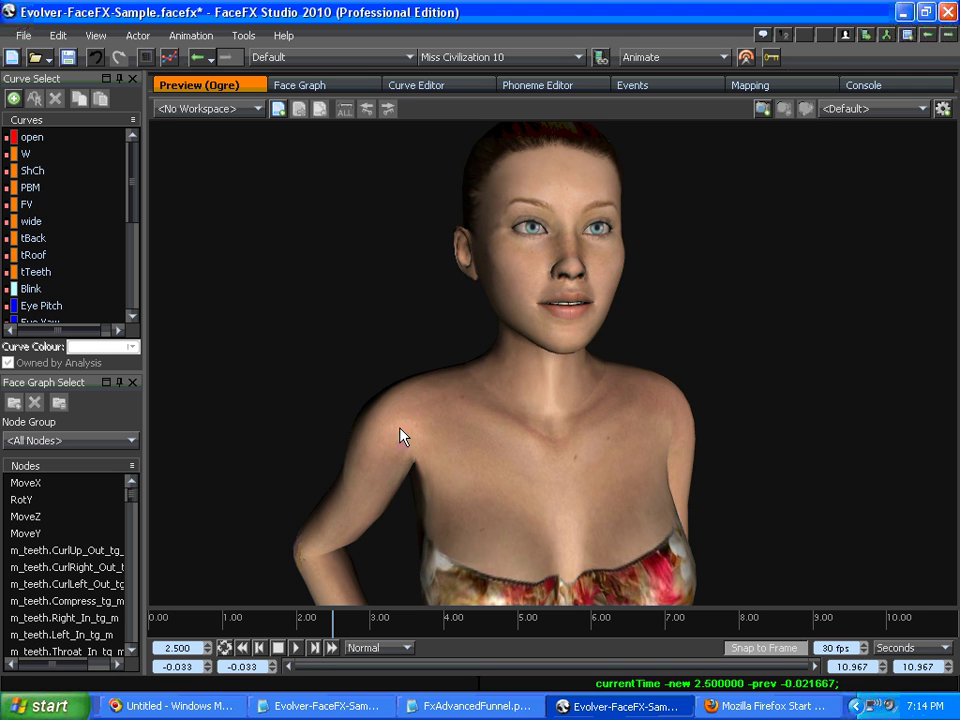
{"action": "left_click", "coordinate": [543, 85]}
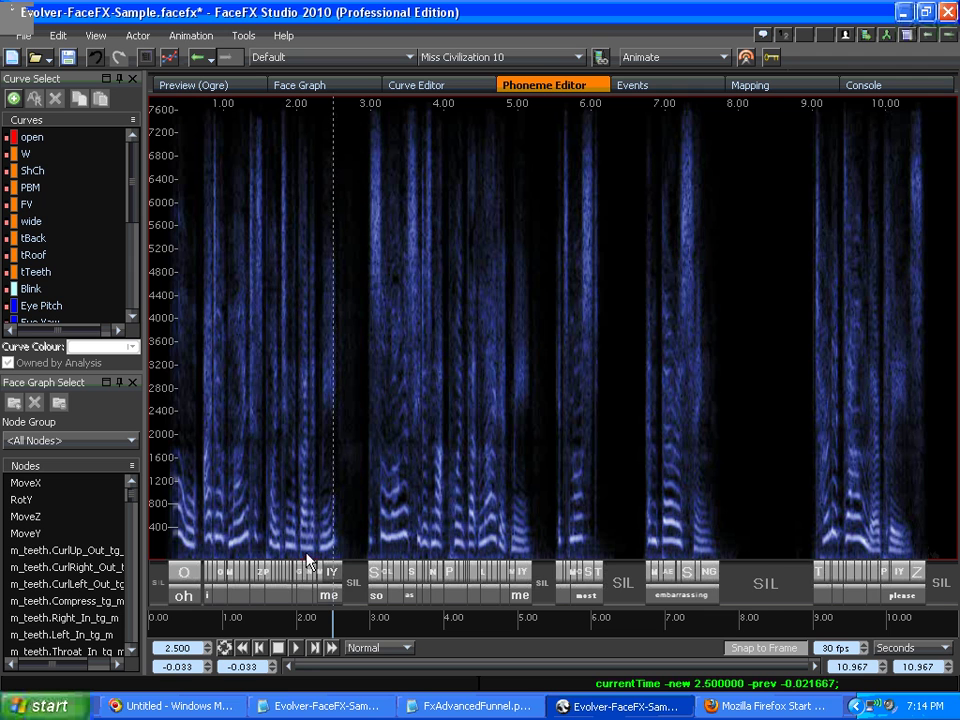
Run FxAdvancedFunnel.py on Miss Civilization 10 and check the reduced phoneme track in the Phoneme Editor
{"action": "scroll", "coordinate": [315, 562], "scroll_direction": "up", "scroll_amount": 4}
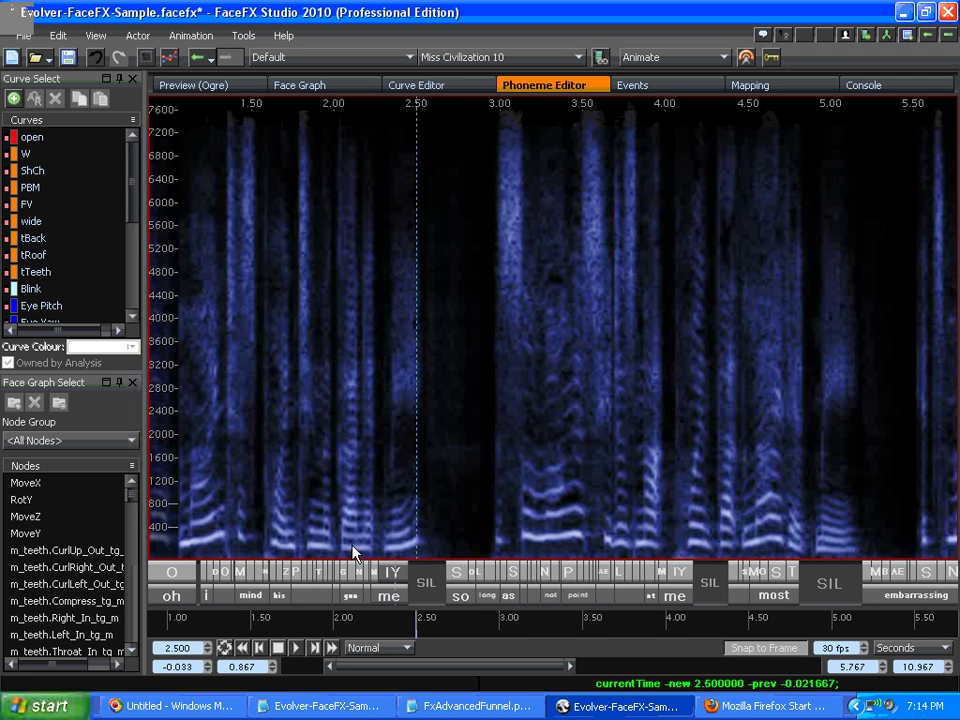
{"action": "left_click", "coordinate": [195, 85]}
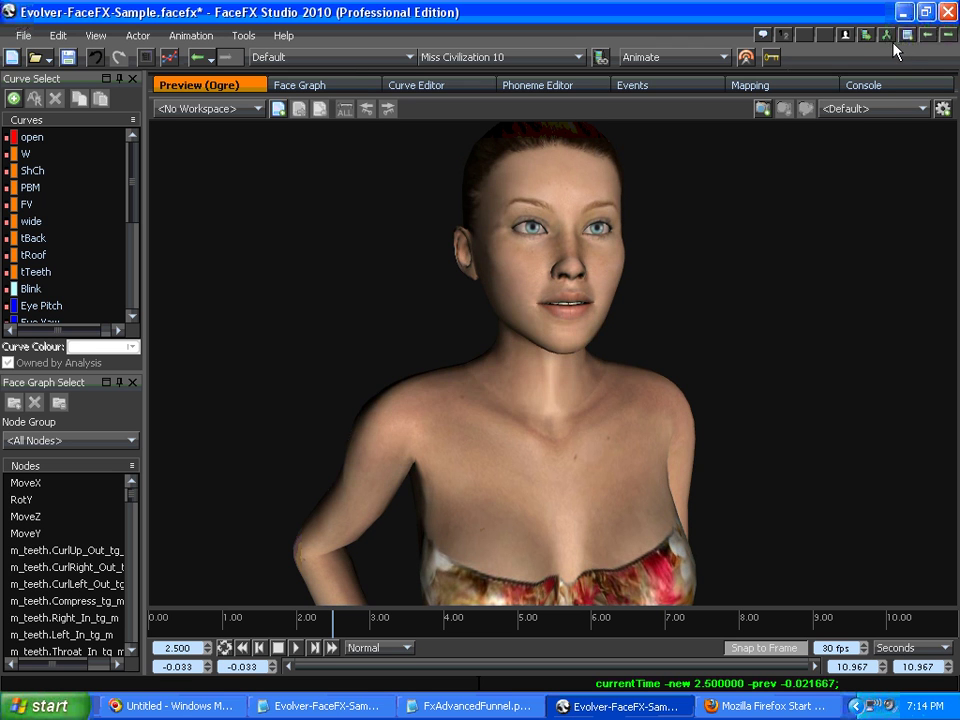
{"action": "left_click", "coordinate": [886, 35]}
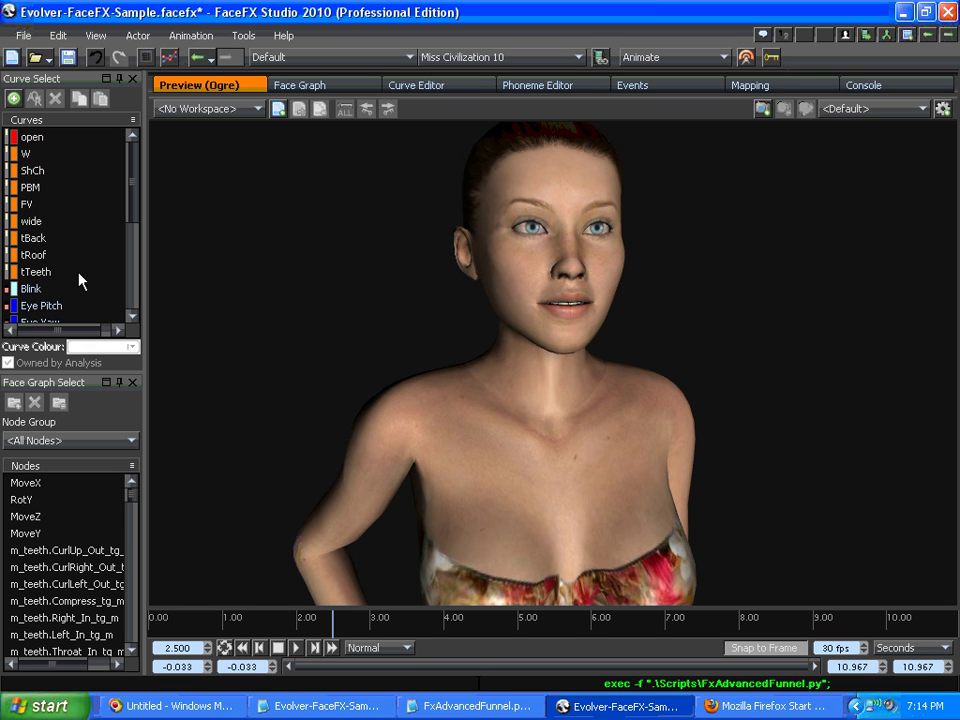
{"action": "left_click", "coordinate": [526, 85]}
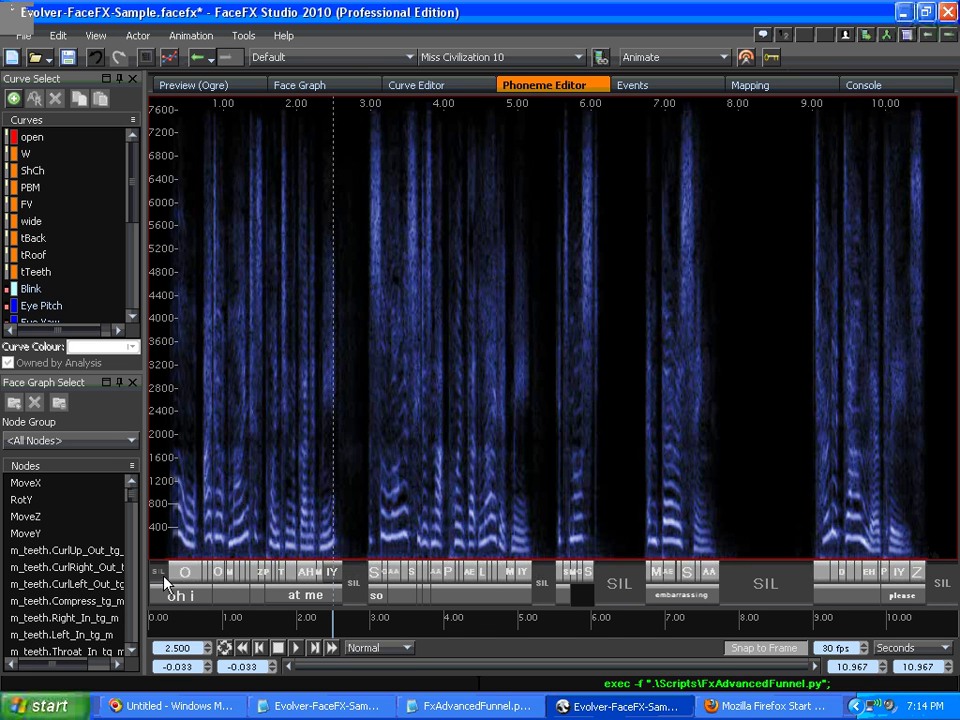
{"action": "left_click_drag", "start_coordinate": [28, 140], "coordinate": [35, 280]}
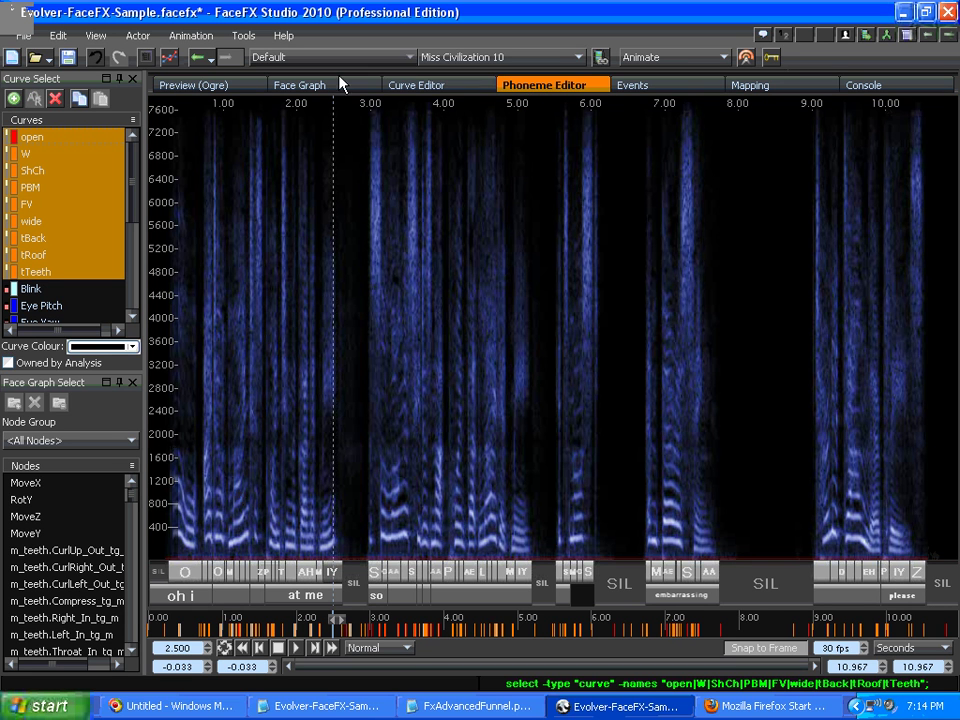
{"action": "left_click", "coordinate": [420, 85]}
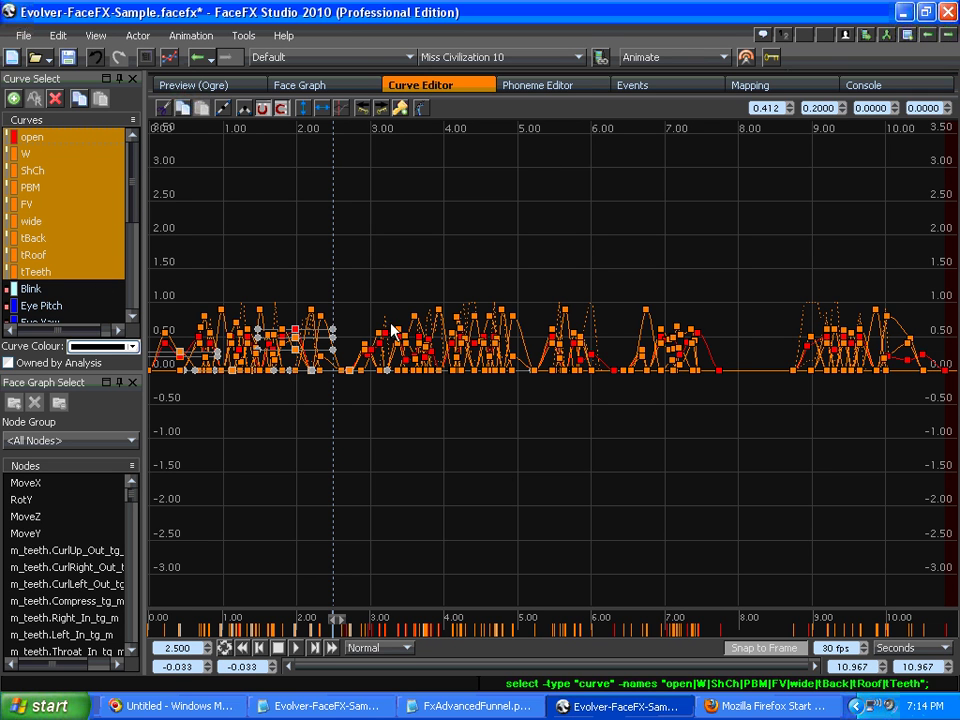
{"action": "left_click", "coordinate": [405, 453]}
{"action": "scroll", "coordinate": [407, 453], "scroll_direction": "up", "scroll_amount": 8}
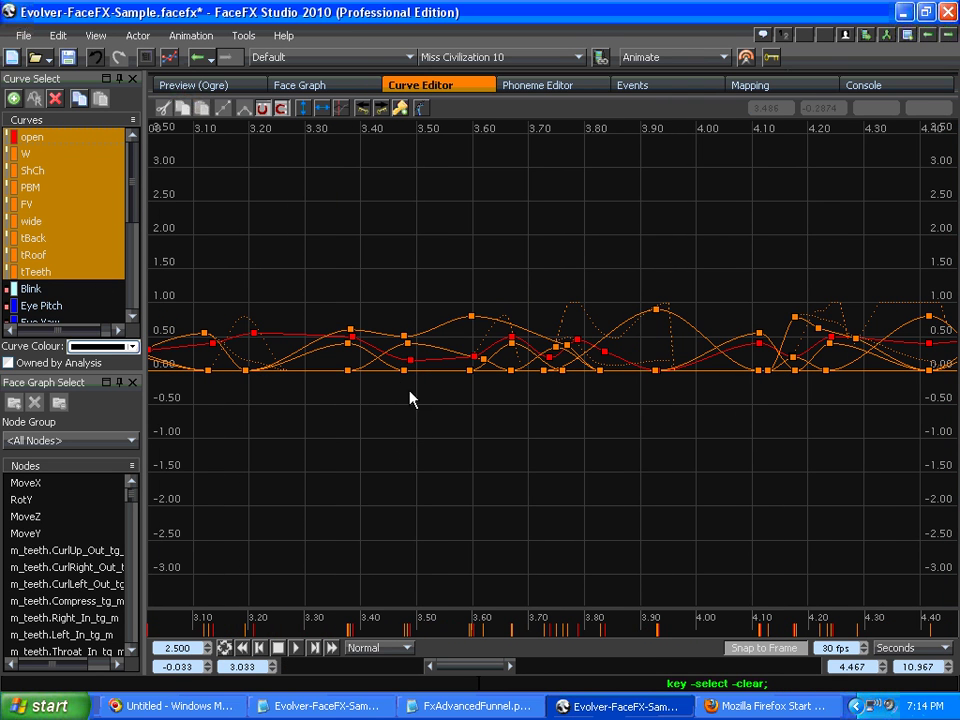
{"action": "left_click_drag", "start_coordinate": [305, 283], "coordinate": [408, 478]}
{"action": "left_click", "coordinate": [364, 332]}
{"action": "left_click", "coordinate": [536, 86]}
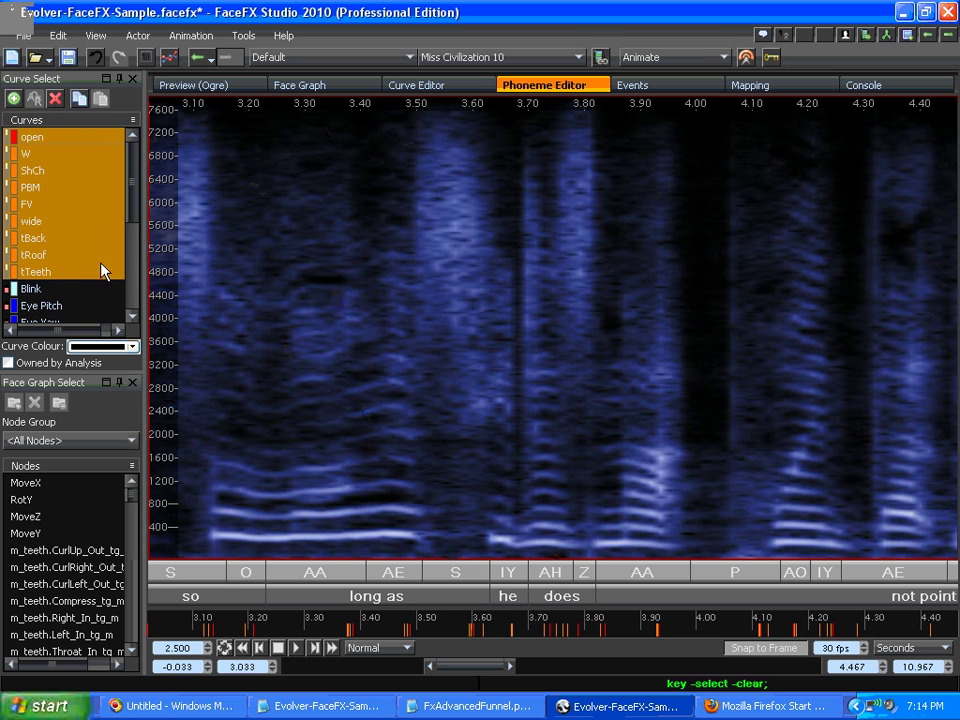
{"action": "left_click", "coordinate": [660, 90]}
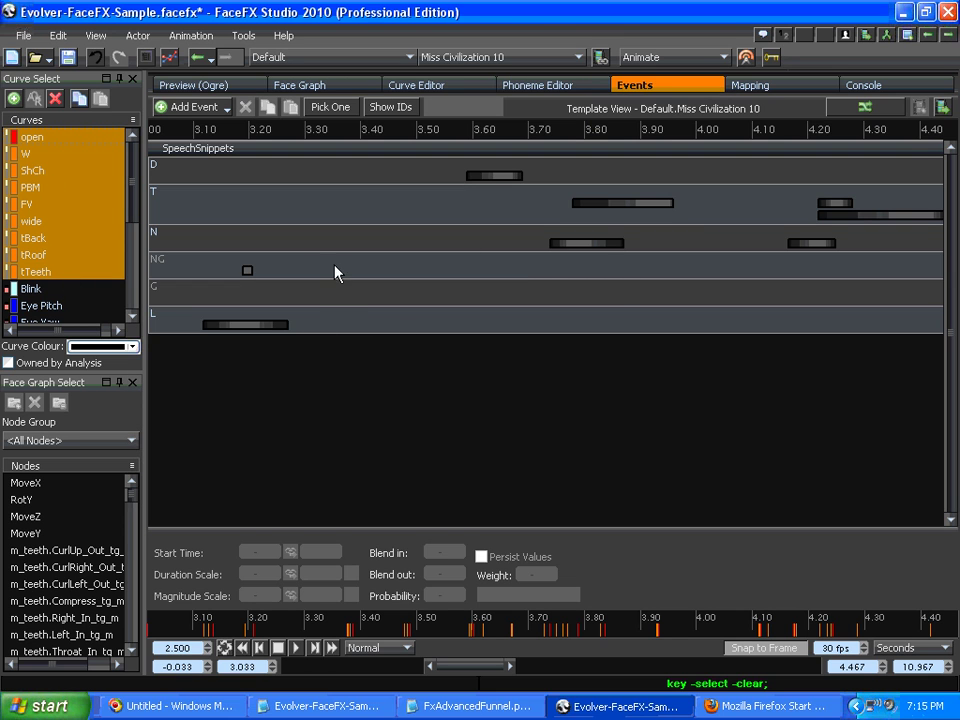
Scroll the Events view, then display the Mapping table of phoneme weights for open through tTeeth
{"action": "scroll", "coordinate": [335, 273], "scroll_direction": "down", "scroll_amount": 5}
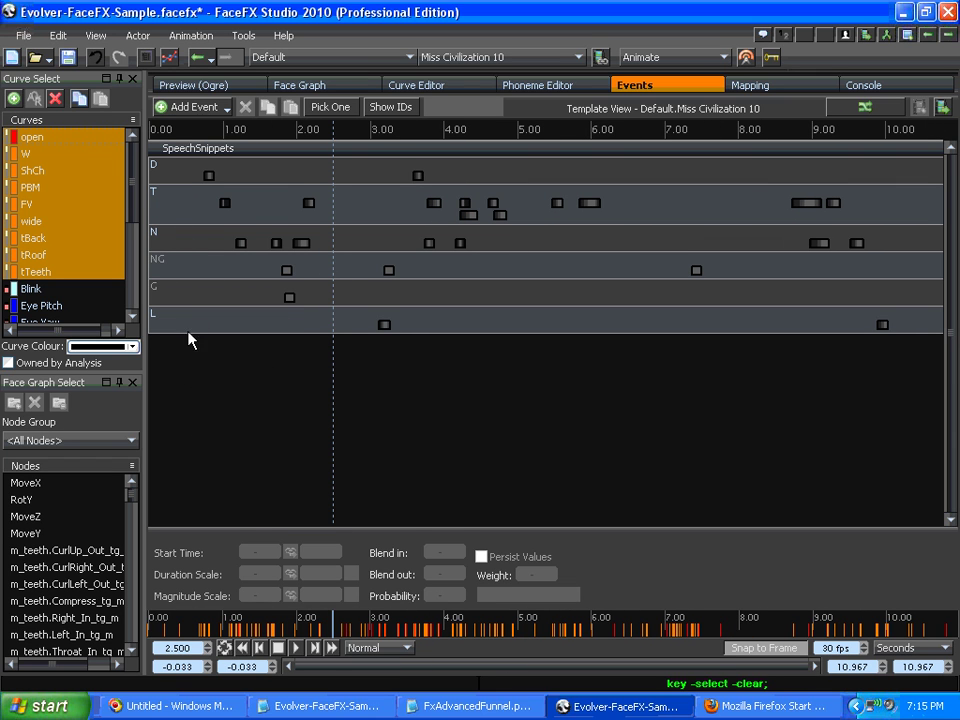
{"action": "left_click", "coordinate": [780, 88]}
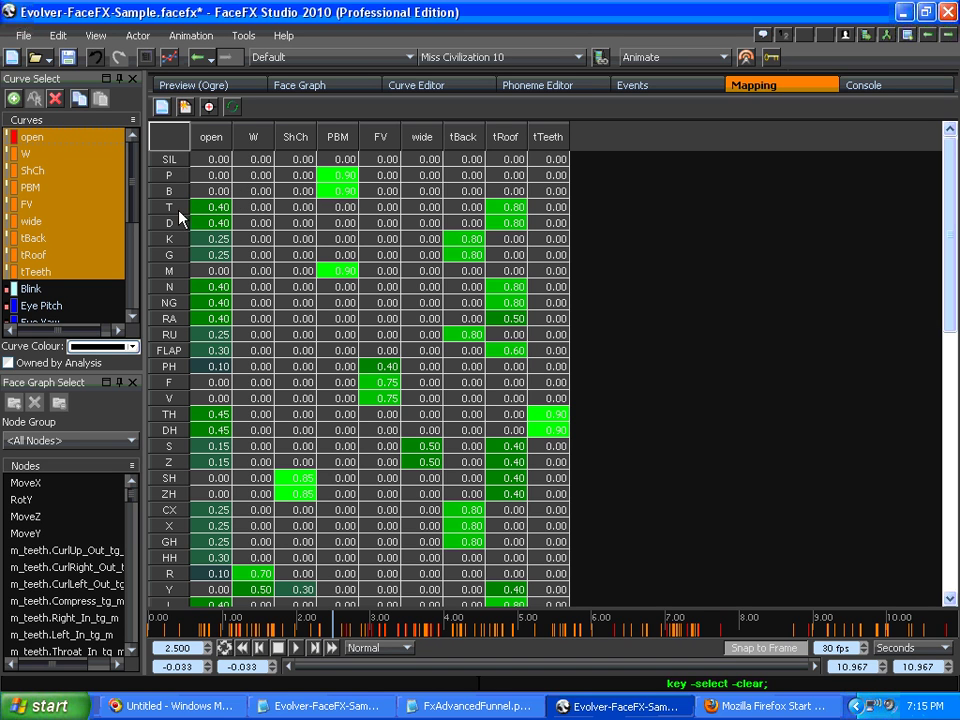
Highlight the T phoneme's mapping row, then return to the Events timeline with the D, T, N, NG, G and L events
{"action": "left_click", "coordinate": [221, 210]}
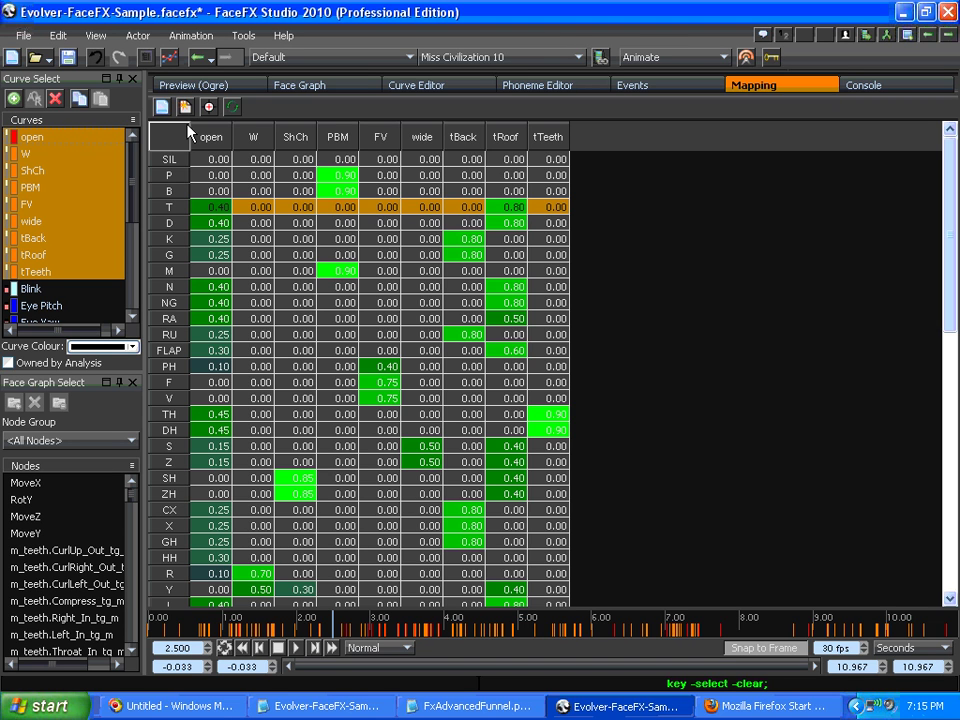
{"action": "left_click", "coordinate": [632, 85]}
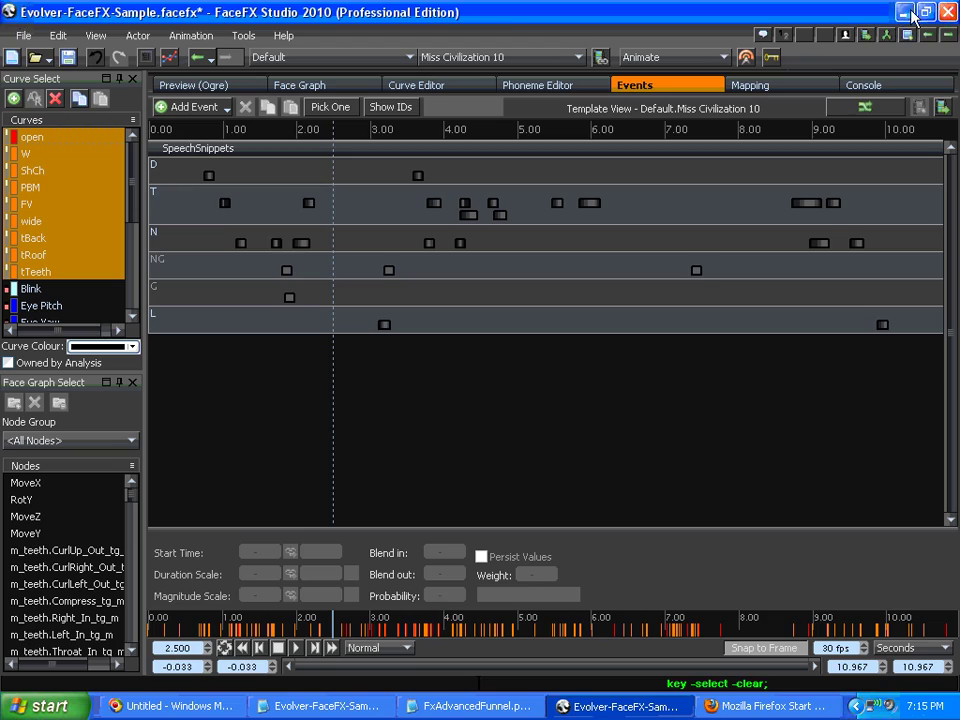
Bring Evolver-FaceFX-Sample.fxl to the front in Notepad2, moving FxAdvancedFunnel.py aside, and select the Samples shortcut
{"action": "key", "text": "alt+Tab"}
{"action": "left_click_drag", "start_coordinate": [315, 17], "coordinate": [640, 45]}
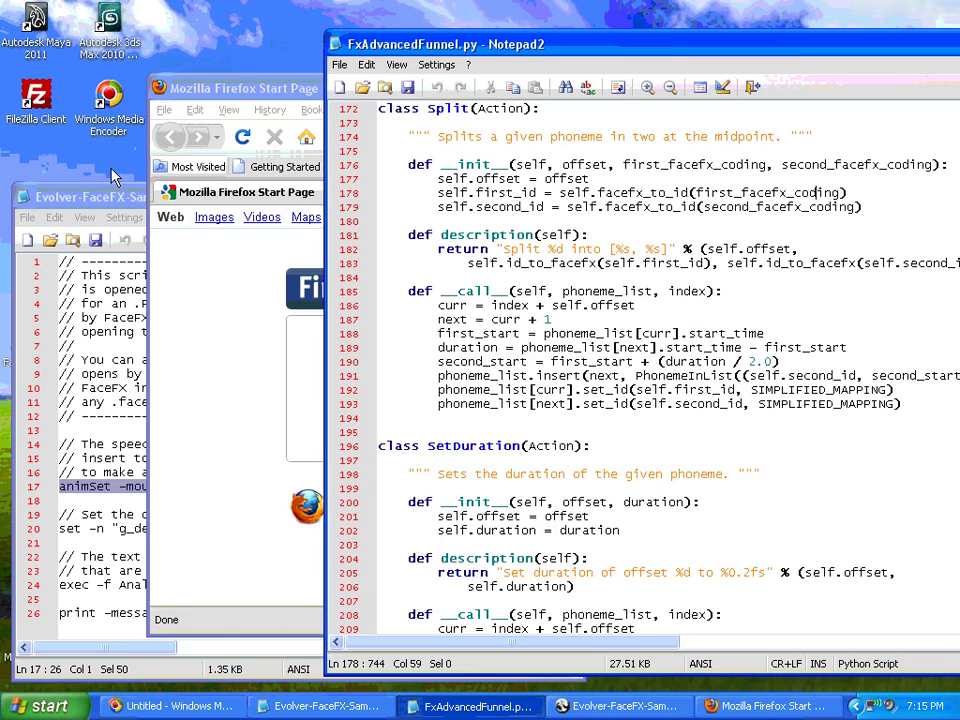
{"action": "left_click_drag", "start_coordinate": [90, 189], "coordinate": [330, 173]}
{"action": "left_click", "coordinate": [31, 489]}
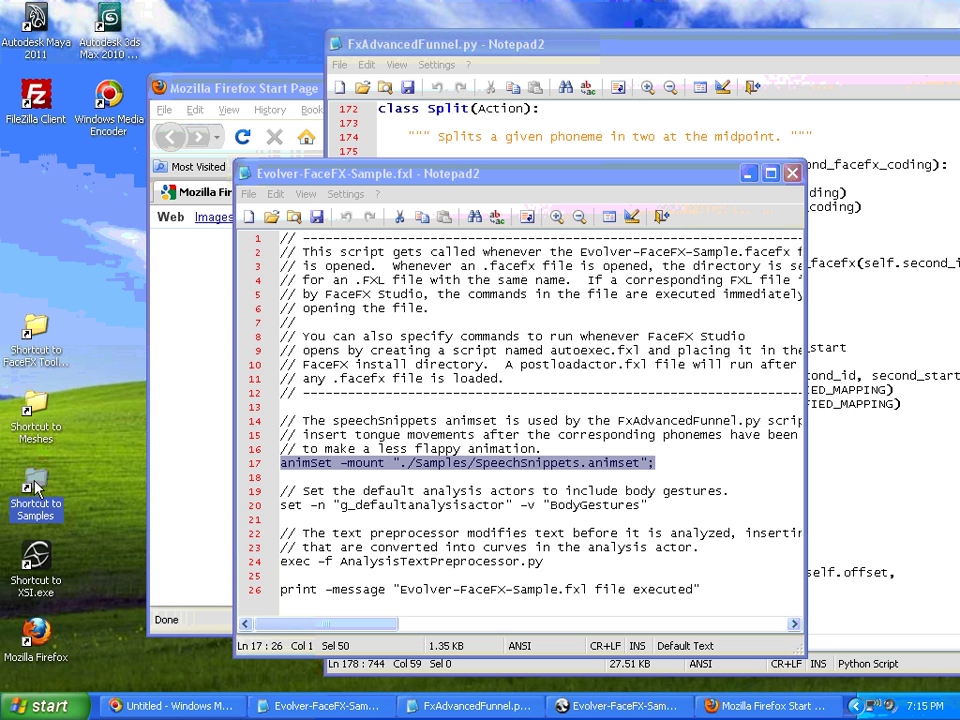
Open the Samples folder and point out SpeechSnippets.animset, Evolver-FaceFX-Sample.facefx and Evolver-FaceFX-Sample.fxl
{"action": "key", "text": "Return"}
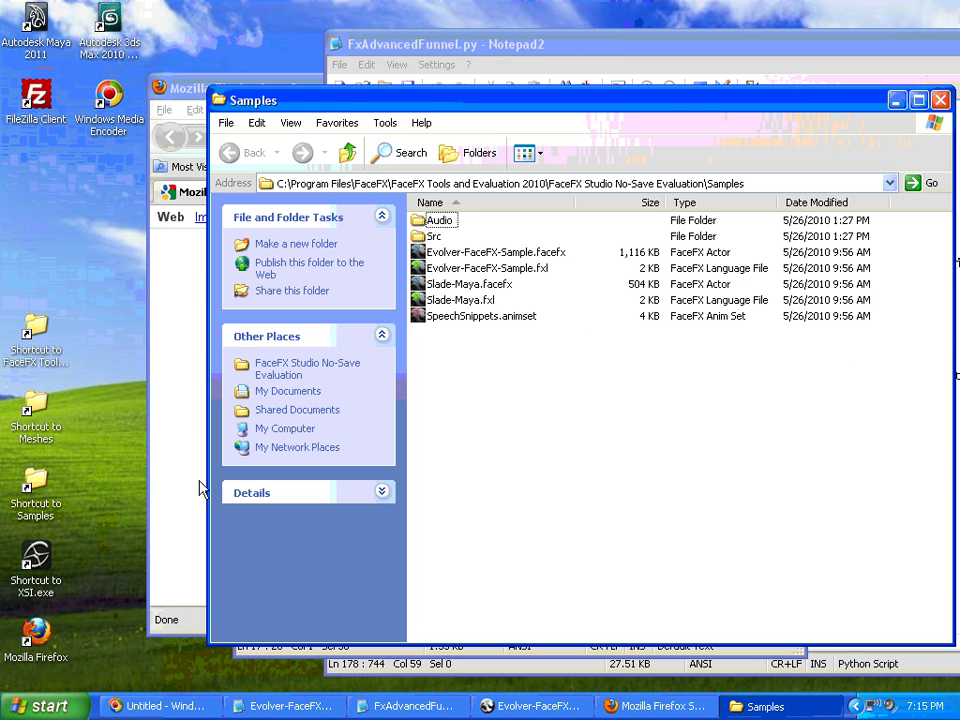
{"action": "left_click", "coordinate": [484, 316]}
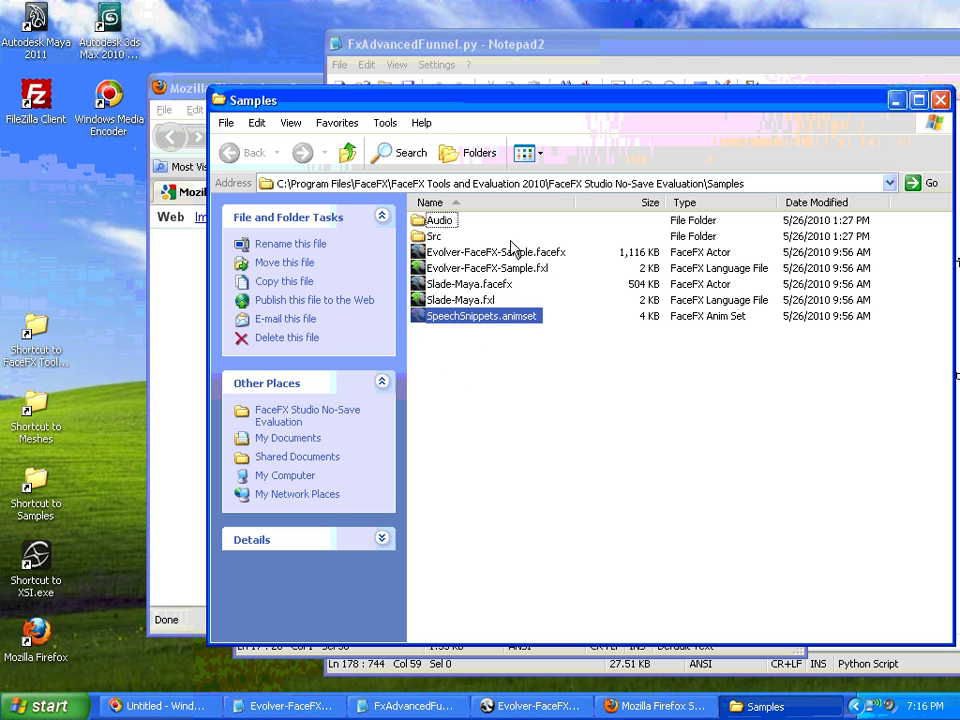
{"action": "left_click", "coordinate": [483, 256]}
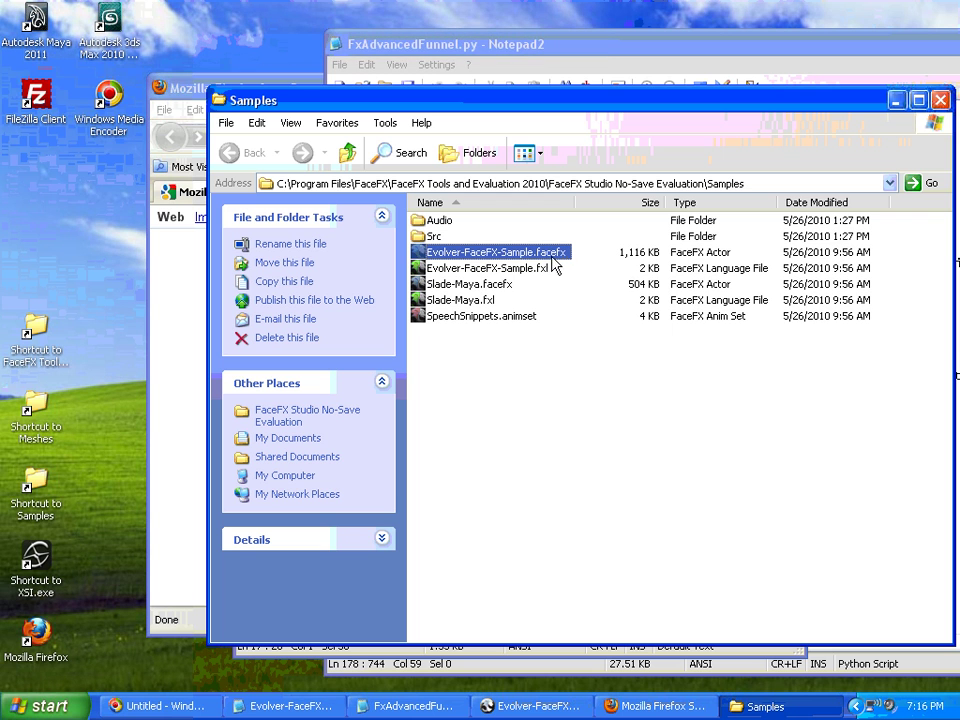
{"action": "left_click", "coordinate": [545, 268]}
{"action": "left_click", "coordinate": [542, 272]}
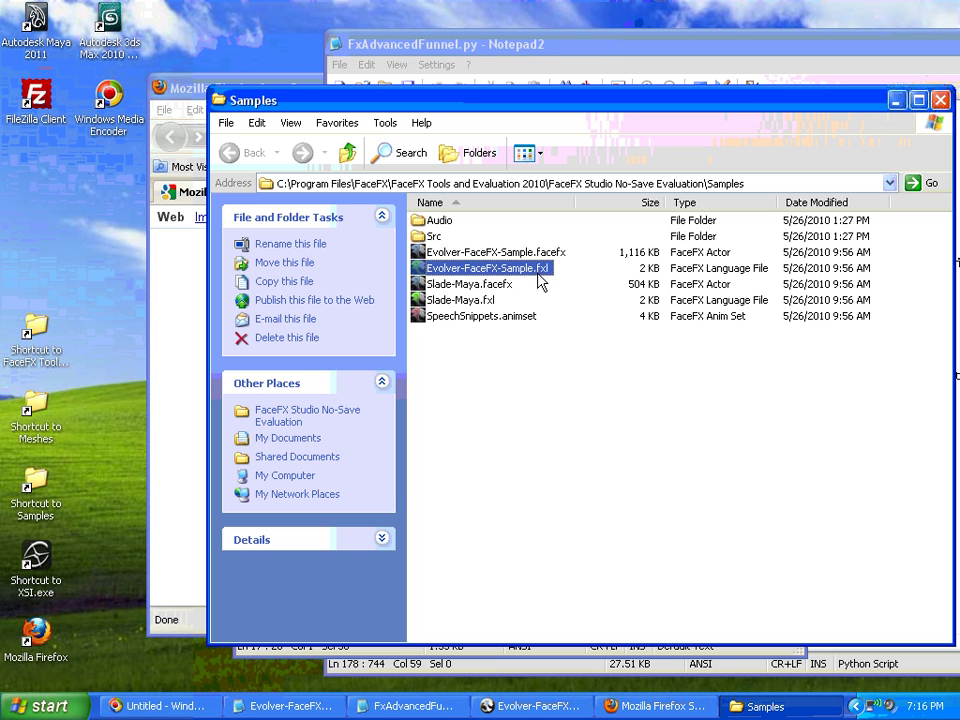
Highlight the animSet -mount command and its animset file name on line 17, then return to FaceFX Studio
{"action": "left_click", "coordinate": [290, 706]}
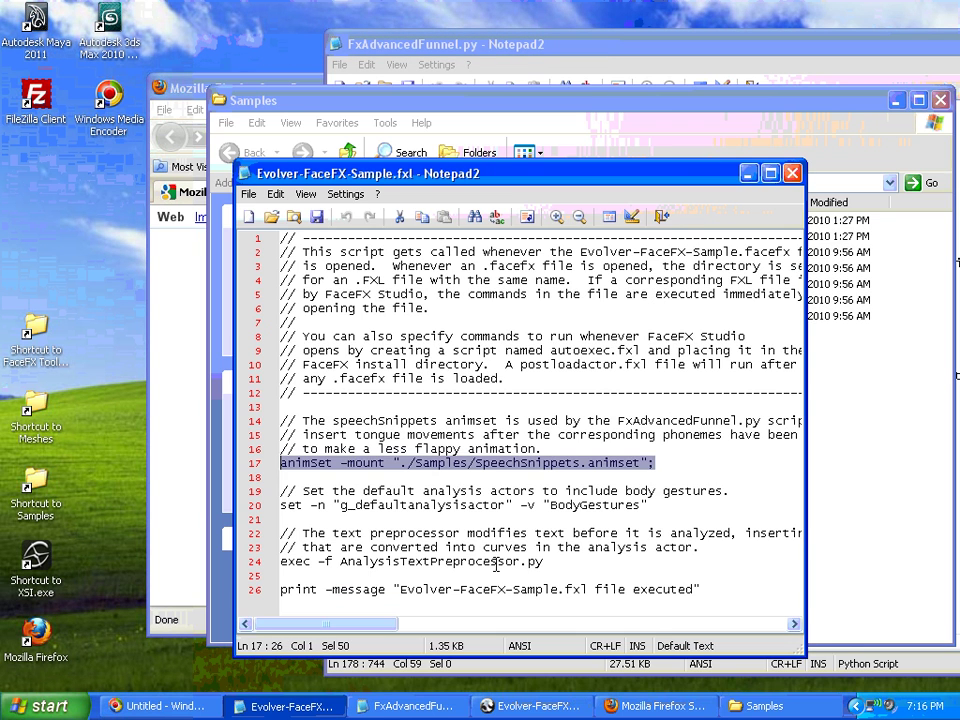
{"action": "left_click_drag", "start_coordinate": [340, 463], "coordinate": [709, 465]}
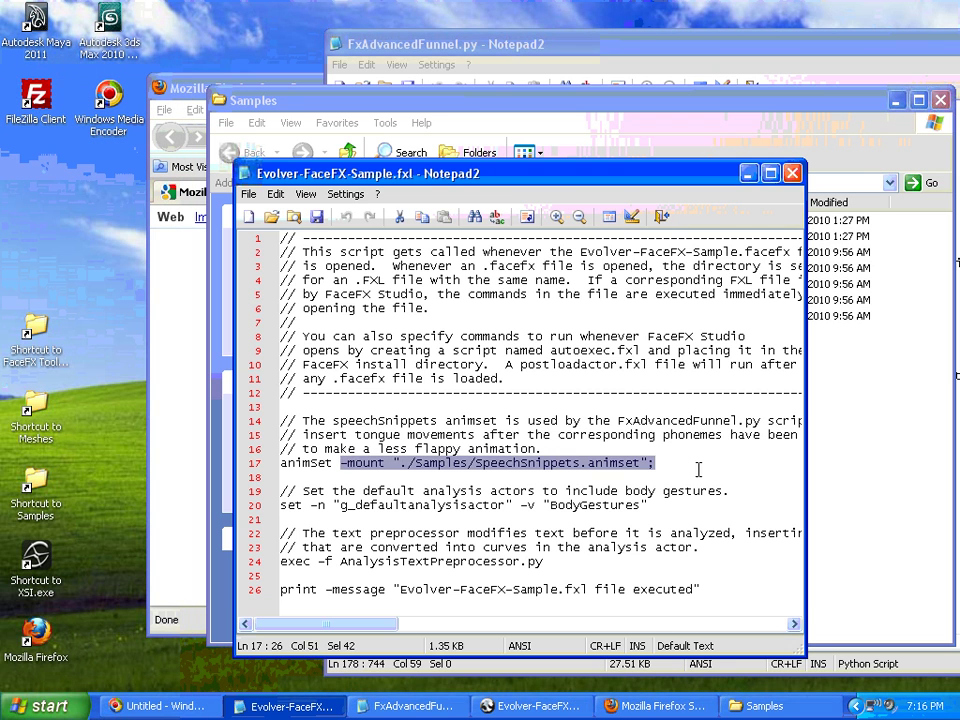
{"action": "left_click", "coordinate": [695, 472]}
{"action": "key", "text": "shift+Up"}
{"action": "key", "text": "shift+Up"}
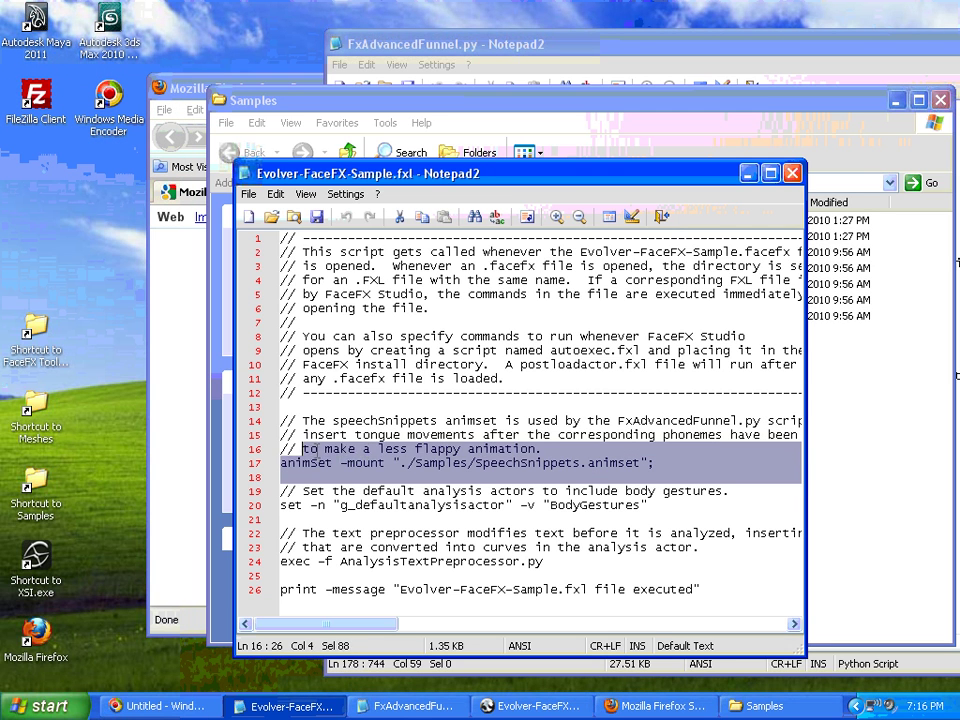
{"action": "key", "text": "shift+End"}
{"action": "key", "text": "Right"}
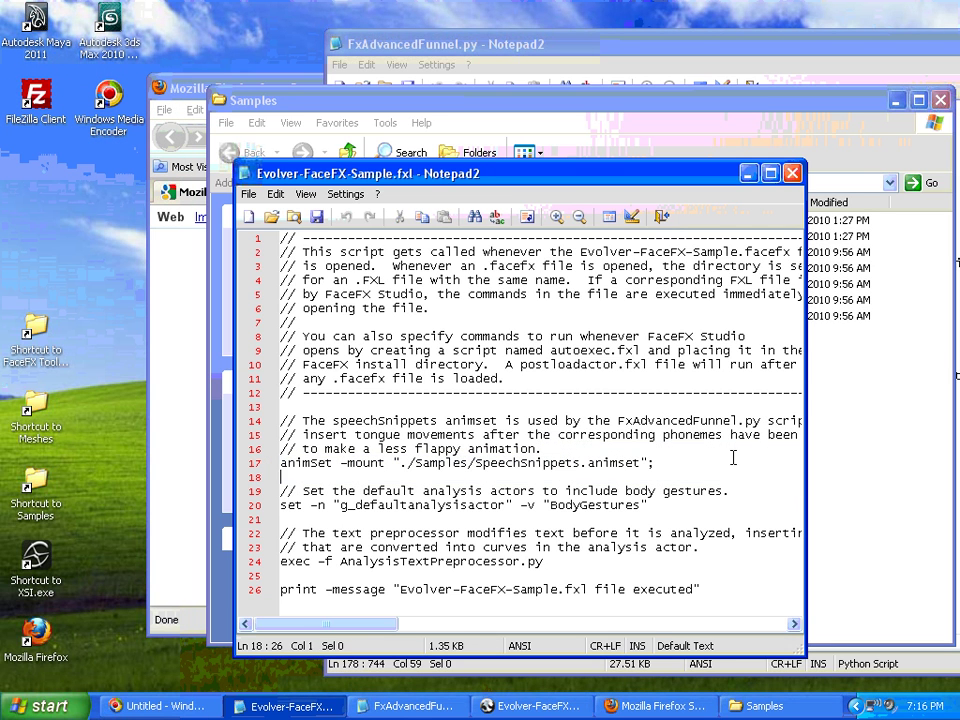
{"action": "left_click_drag", "start_coordinate": [632, 461], "coordinate": [543, 462]}
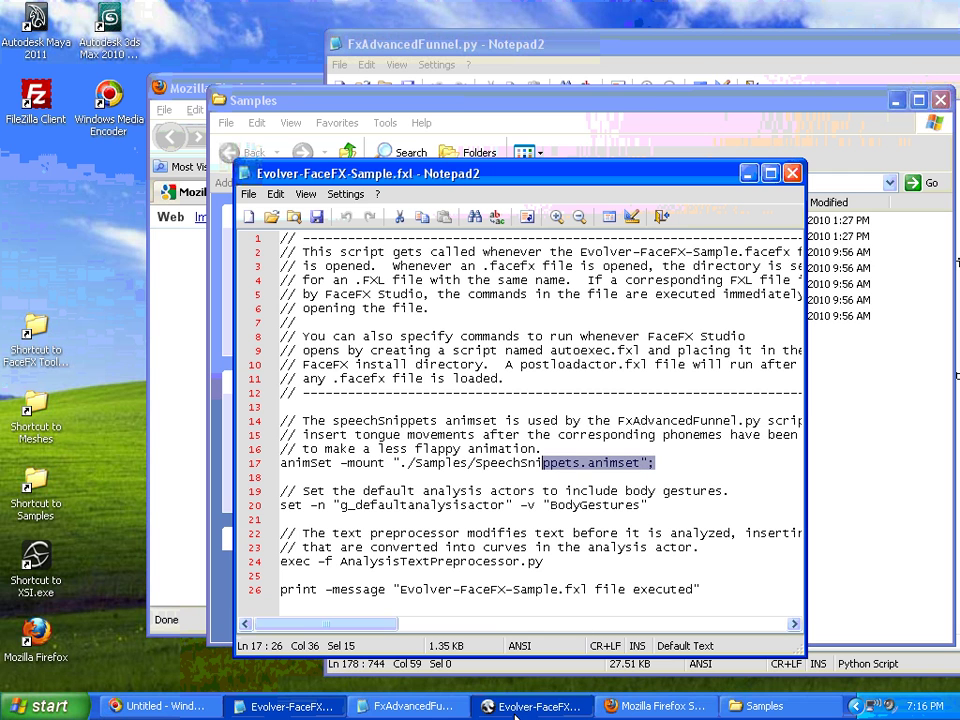
{"action": "key", "text": "alt+Tab"}
Switch to the SpeechSnippets animation group, glance at its animation list, and show the 3-D Ogre preview
{"action": "left_click", "coordinate": [312, 57]}
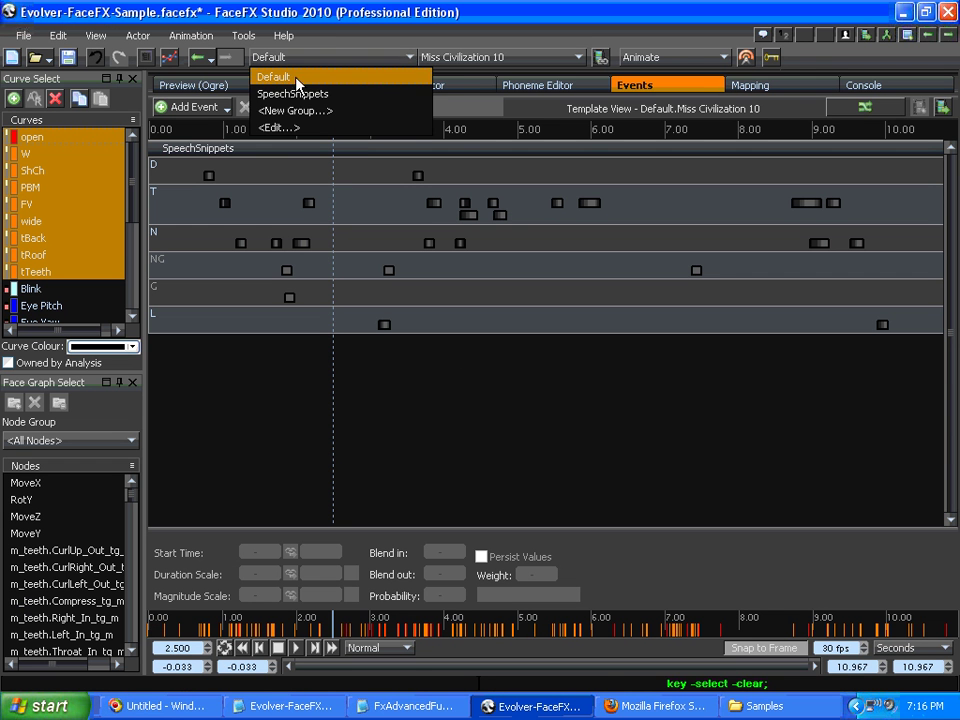
{"action": "left_click", "coordinate": [295, 92]}
{"action": "left_click", "coordinate": [458, 60]}
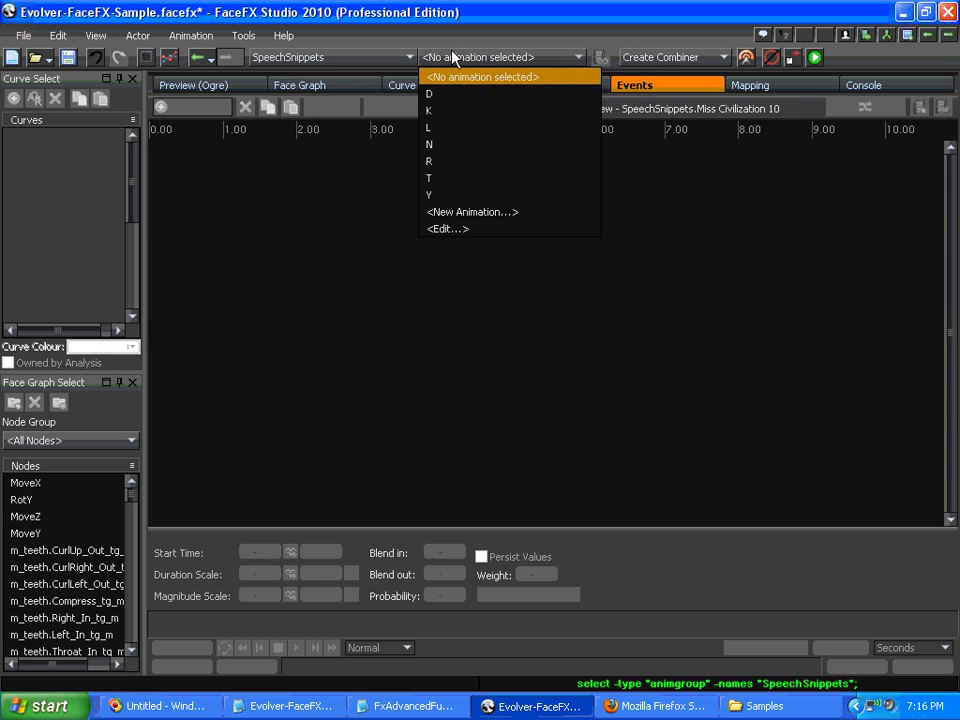
{"action": "left_click", "coordinate": [420, 10]}
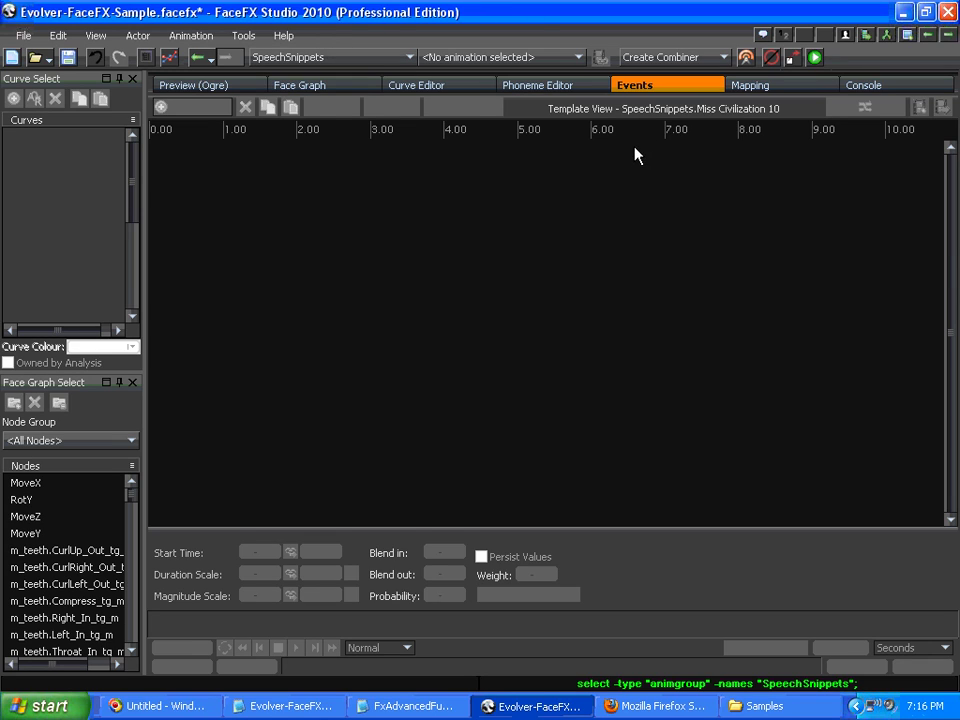
{"action": "left_click", "coordinate": [208, 88]}
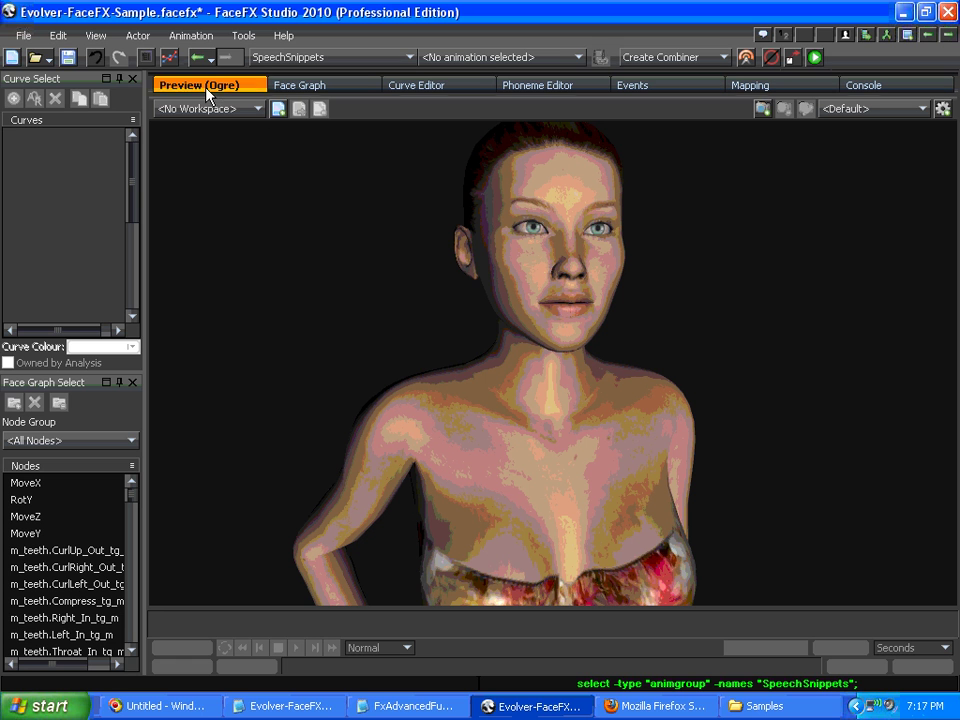